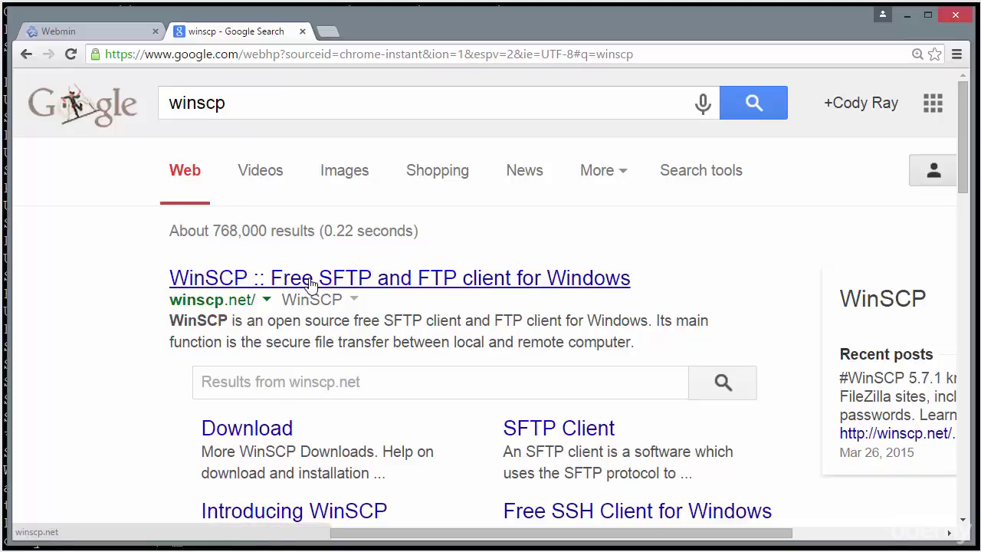
Open the WinSCP website from the search results and download the WinSCP 5.7.1 installation package.
click(356, 278)
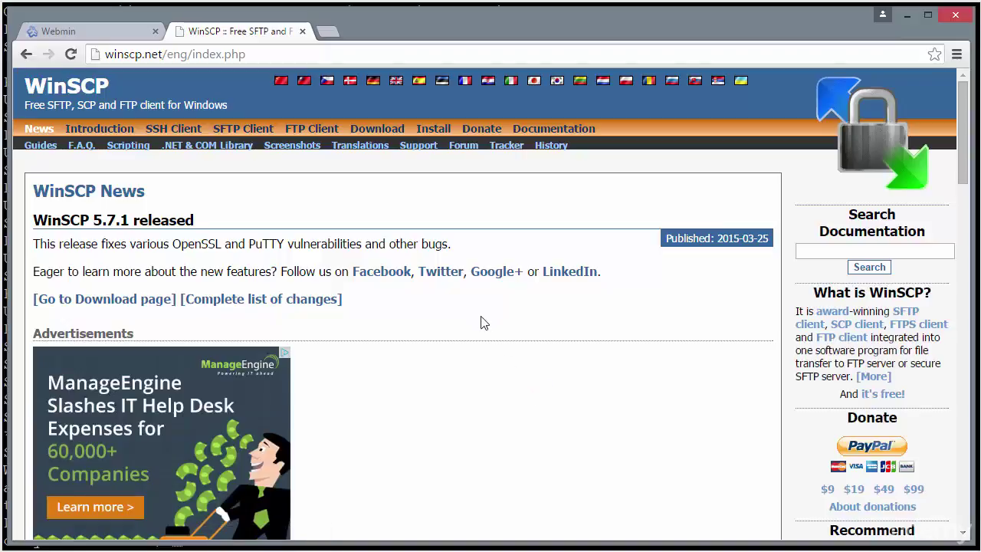
scroll(434, 268, down, 2)
scroll(430, 259, down, 1)
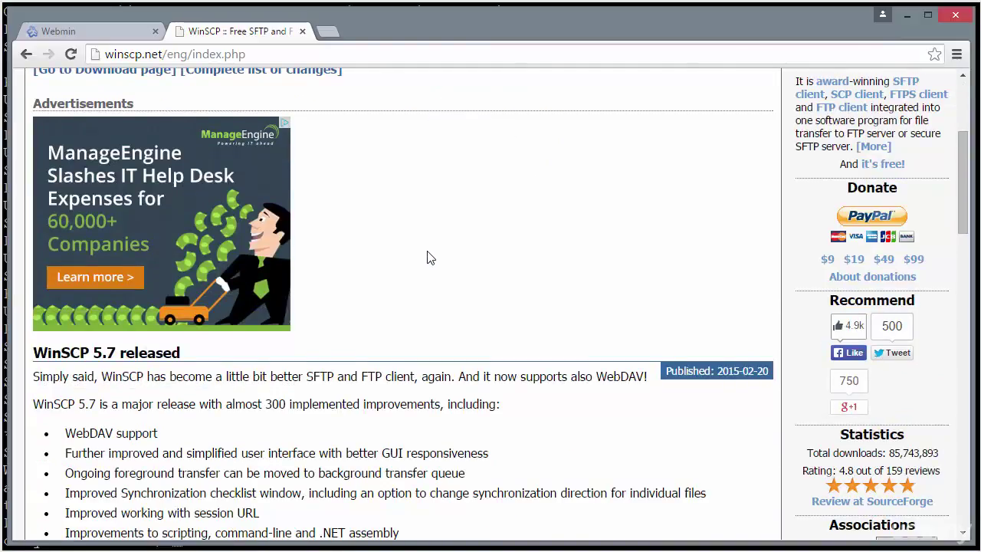
scroll(430, 258, up, 3)
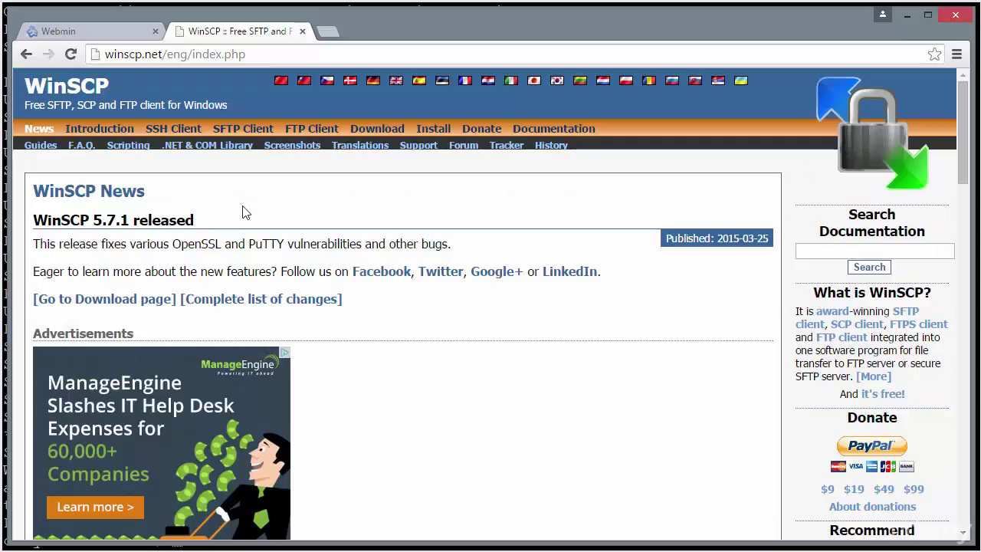
click(377, 132)
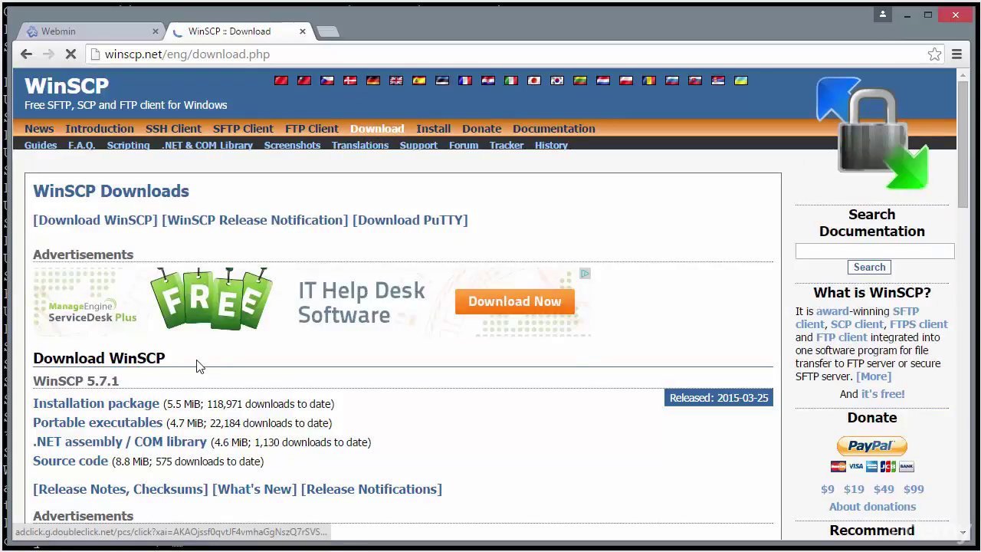
click(126, 413)
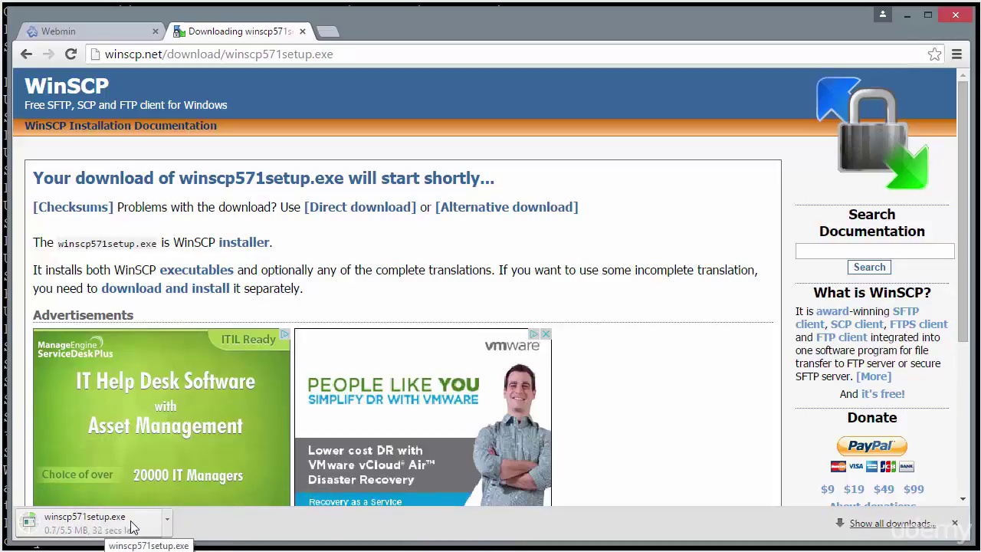
Launch the downloaded winscp571setup.exe installer and exit the browser, cancelling the duplicate download.
key(ctrl+j)
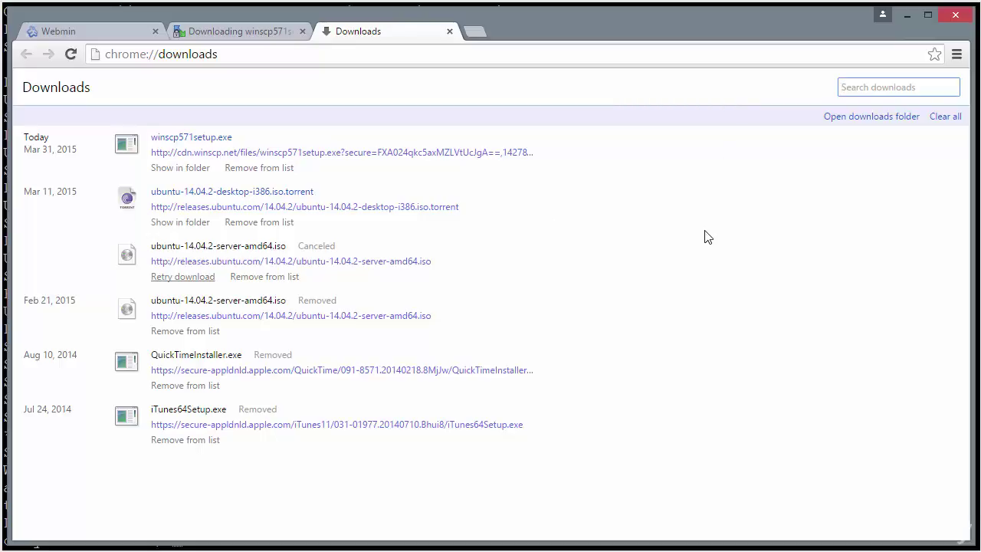
click(220, 152)
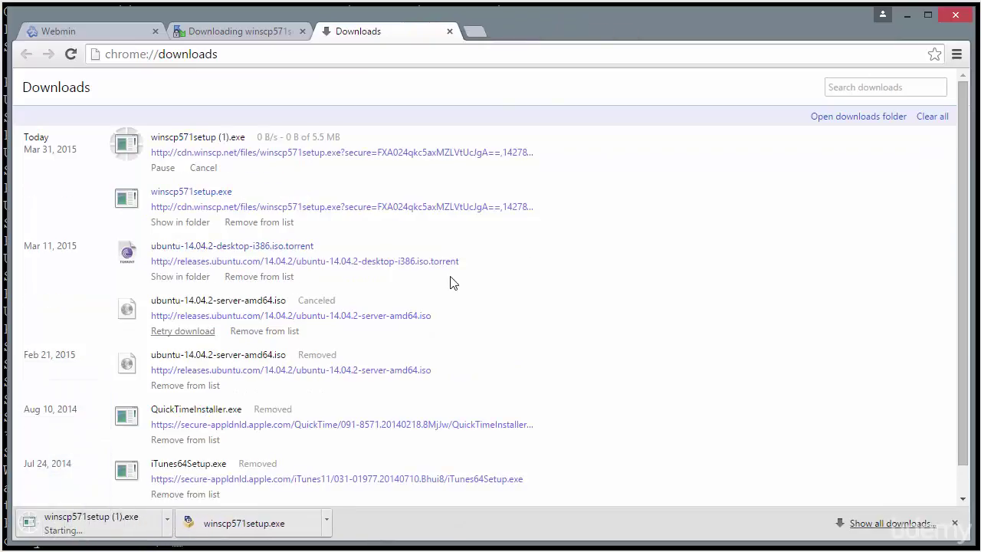
click(269, 530)
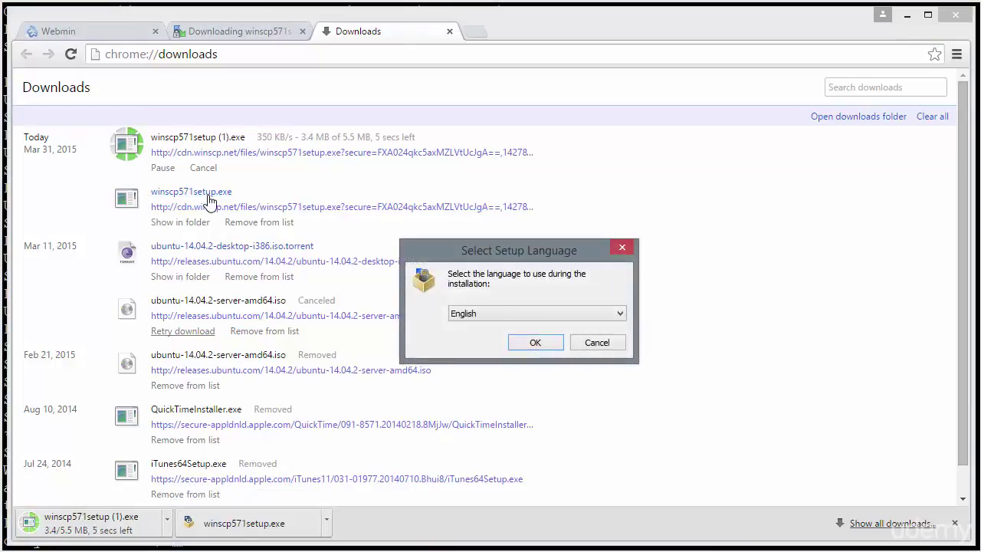
click(958, 10)
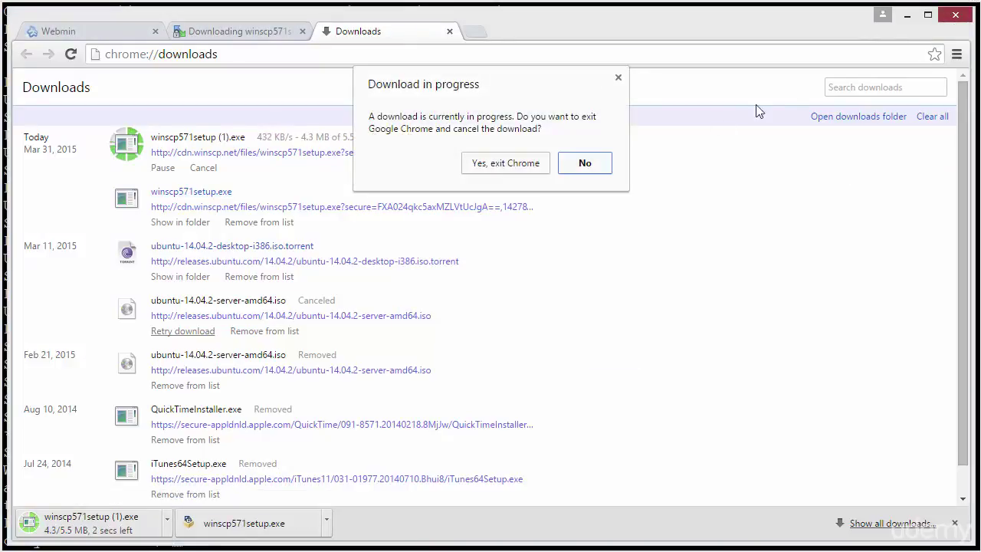
click(518, 168)
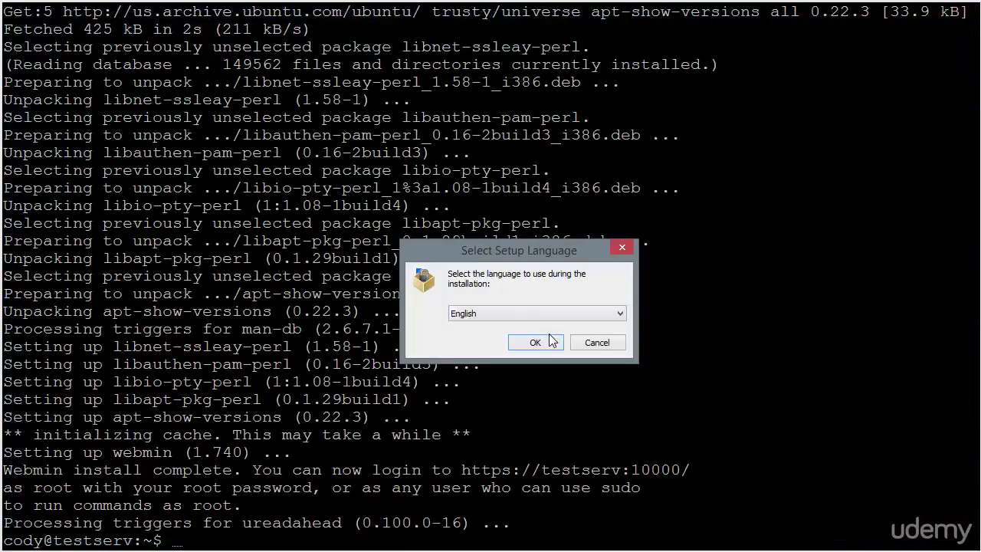
Install WinSCP in English, accepting the license, with the typical installation and the Commander interface.
click(549, 340)
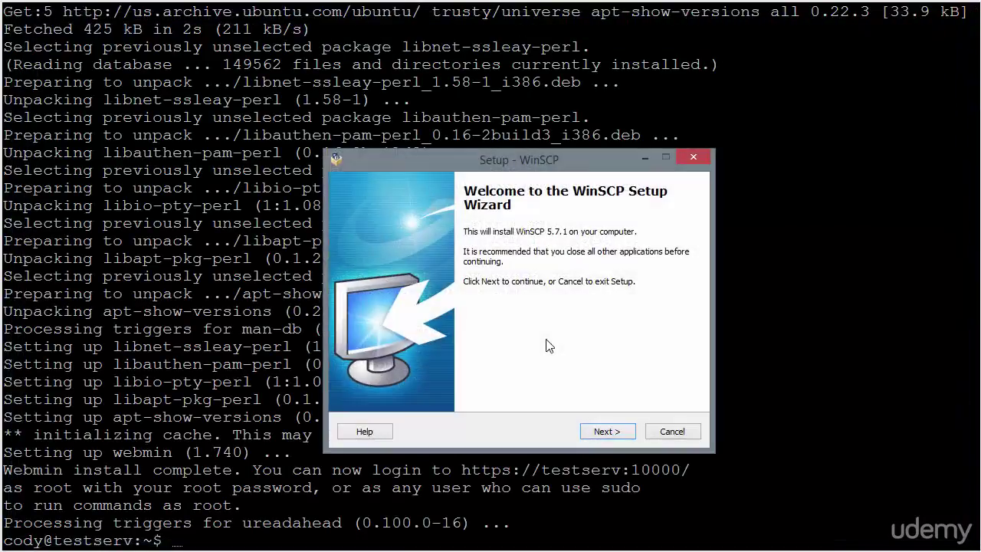
click(601, 433)
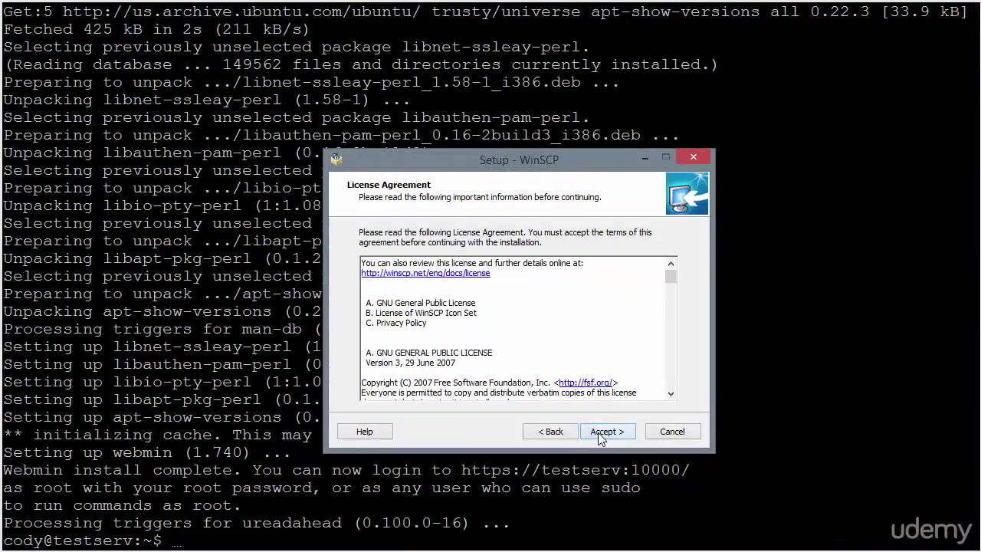
click(599, 434)
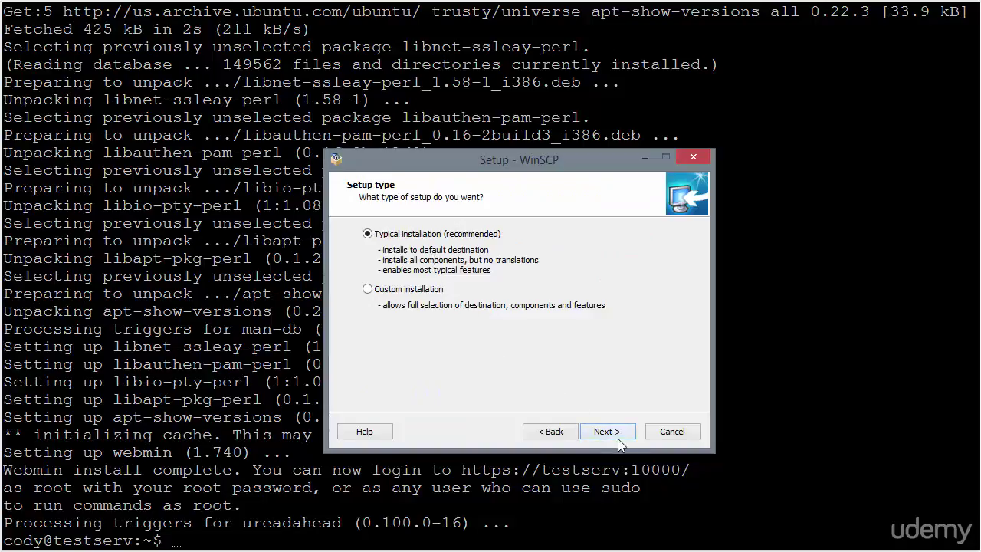
click(621, 438)
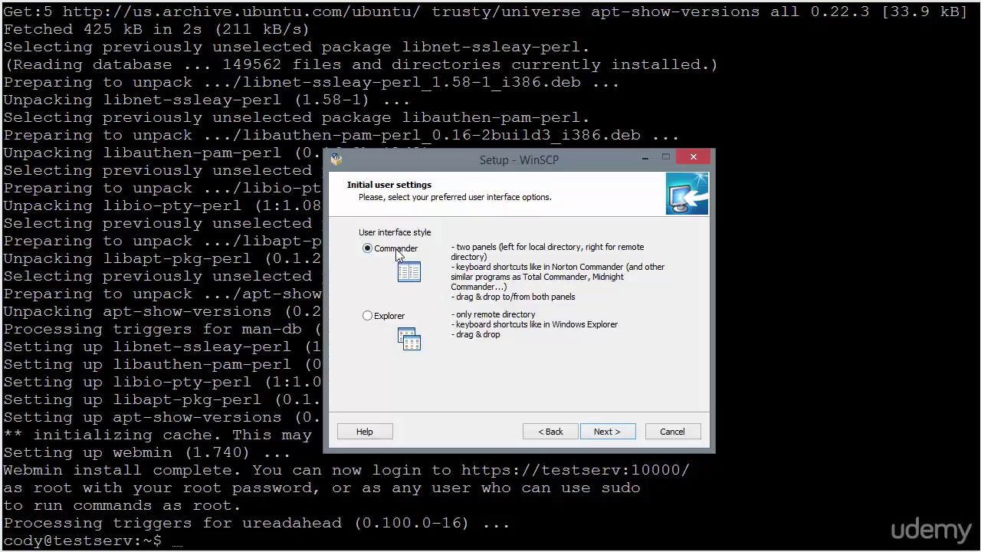
click(608, 439)
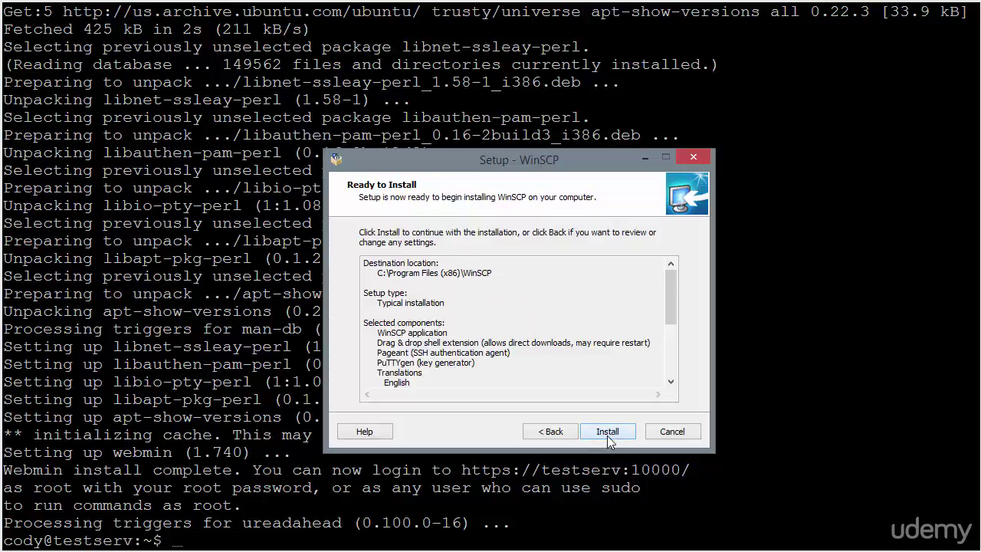
click(607, 434)
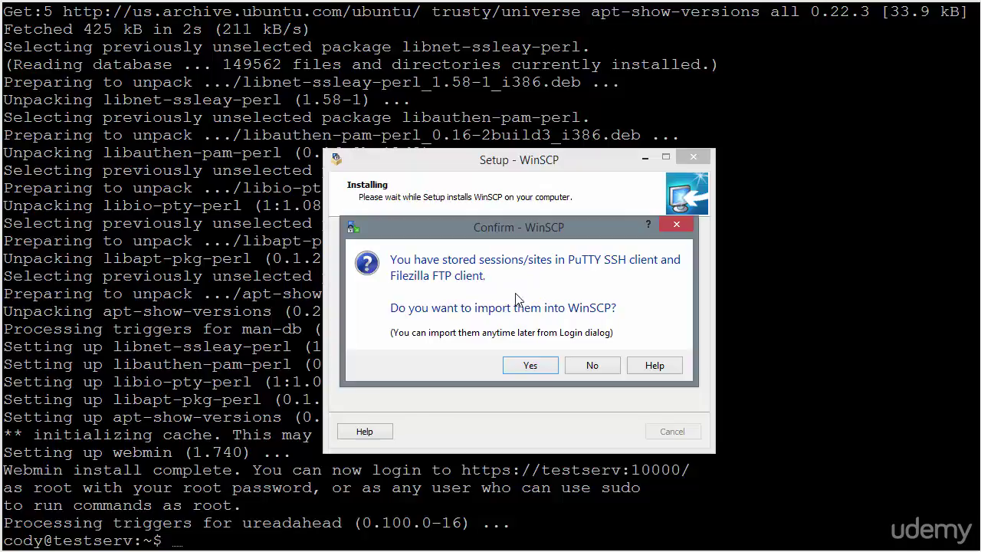
Import only the testserv3 site from PuTTY, and finish the setup with WinSCP launched.
click(533, 366)
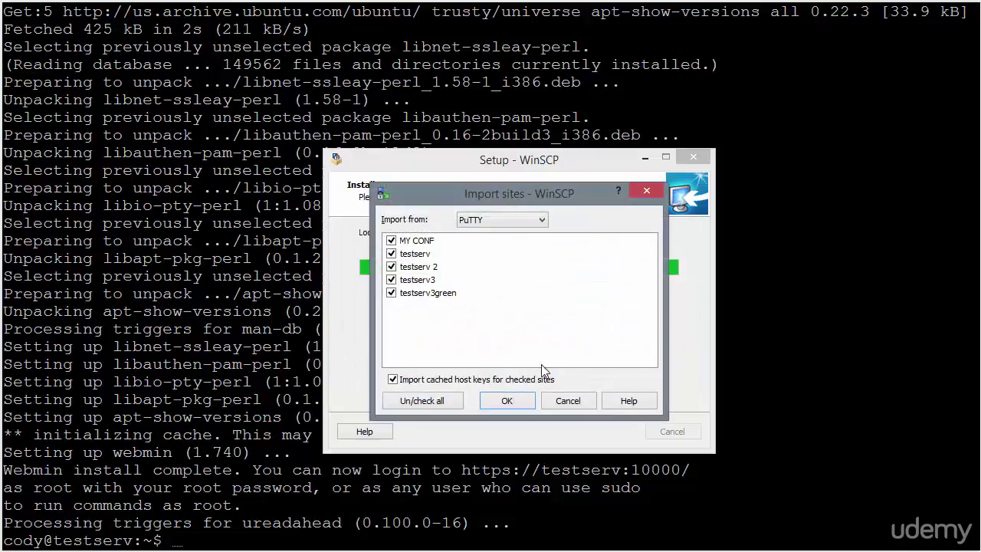
click(392, 242)
click(391, 253)
click(392, 267)
click(507, 402)
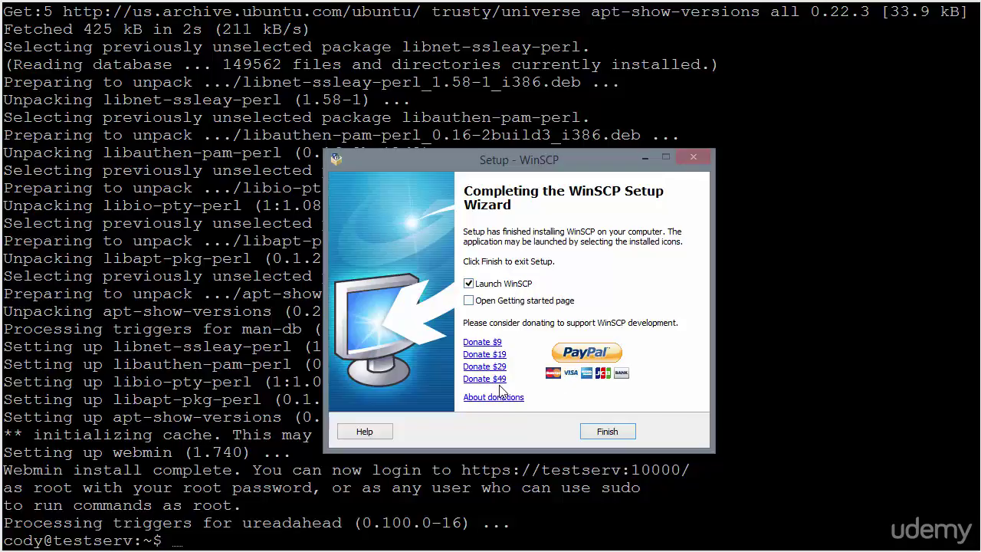
click(607, 433)
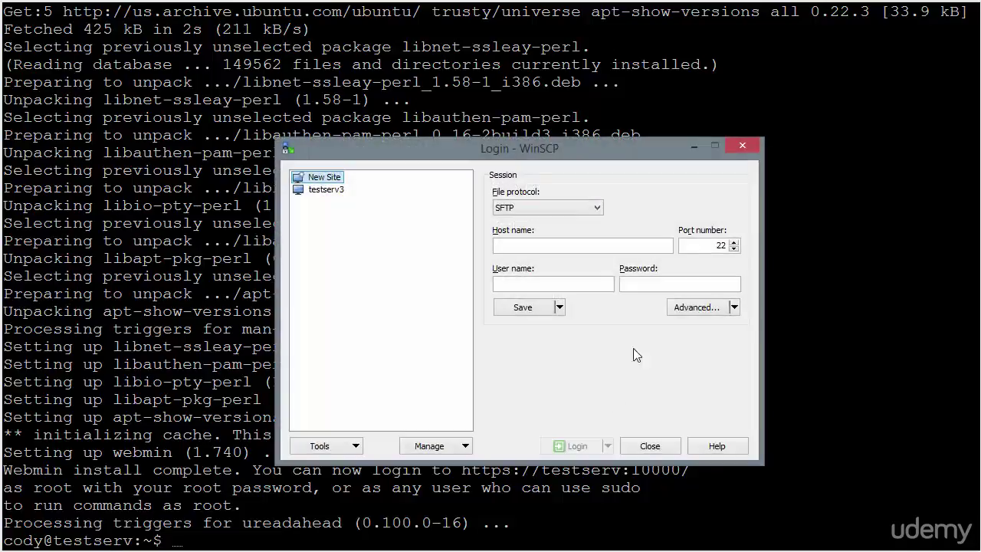
Try to log in to the imported testserv3 site with the account password.
click(332, 191)
double_click(332, 195)
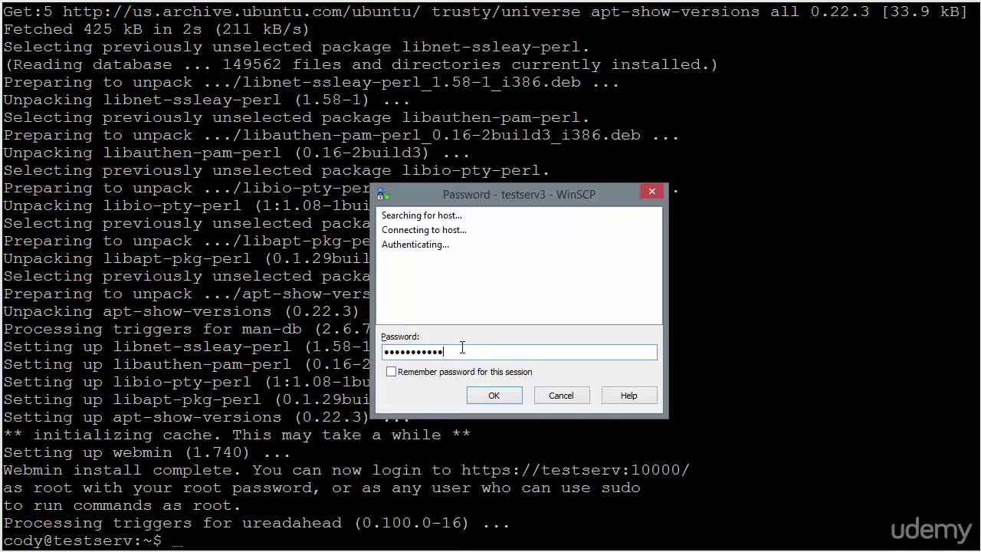
key(Return)
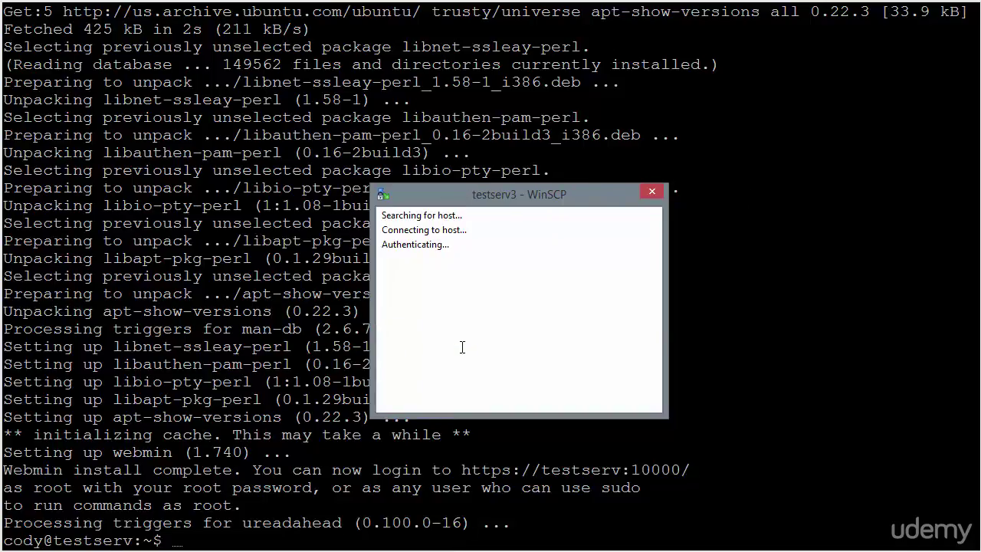
click(556, 395)
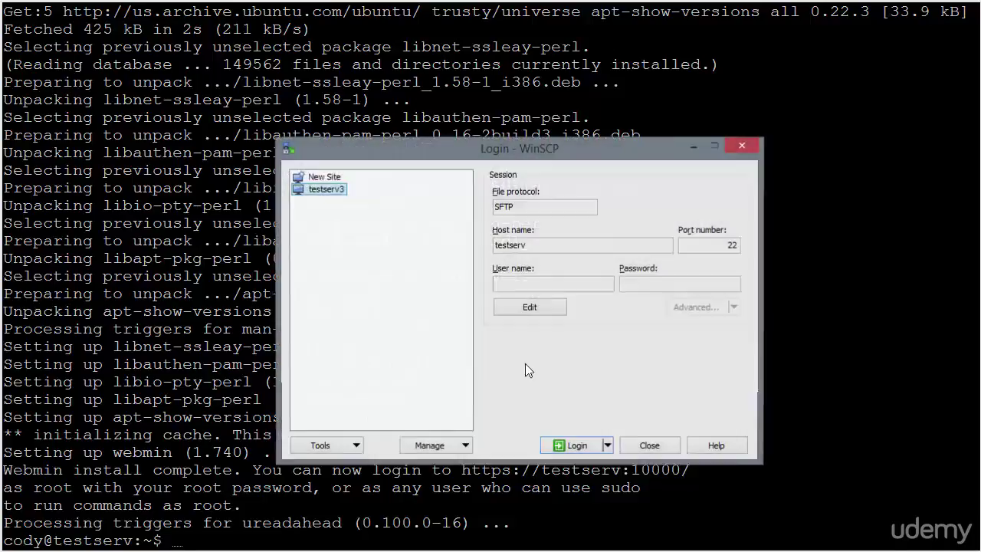
Edit the testserv3 site to enter the account's user name and password, and save it under the same site name.
click(544, 283)
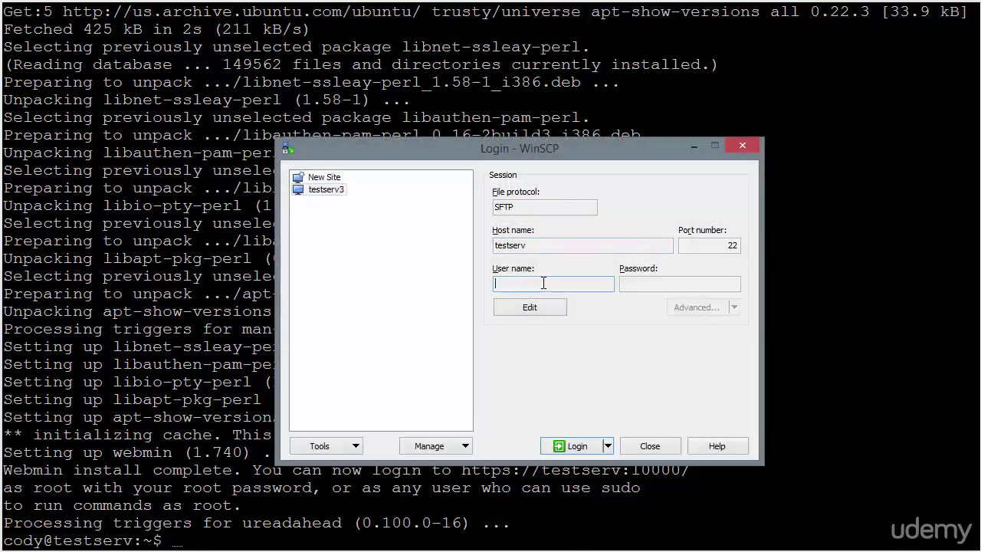
click(545, 308)
click(534, 283)
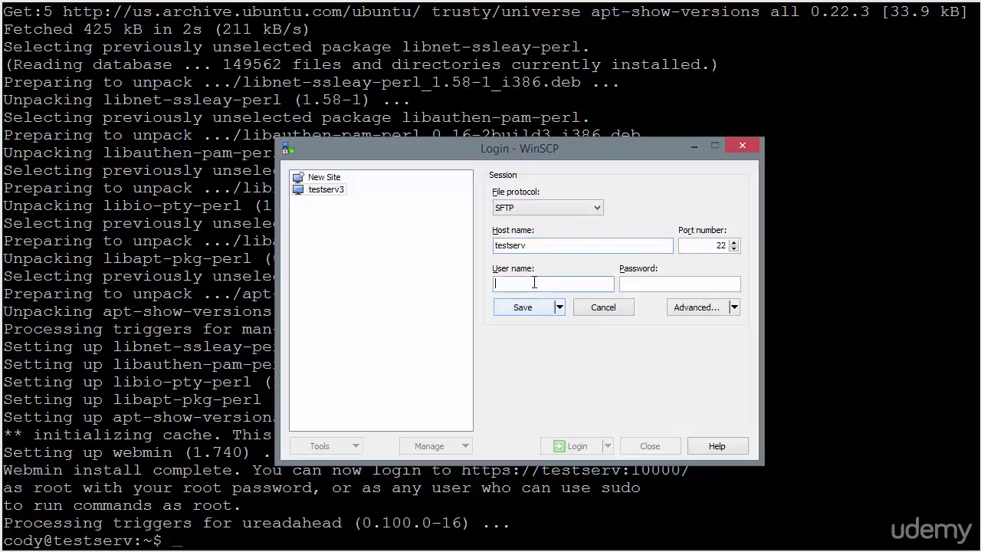
click(679, 281)
text(•••••)
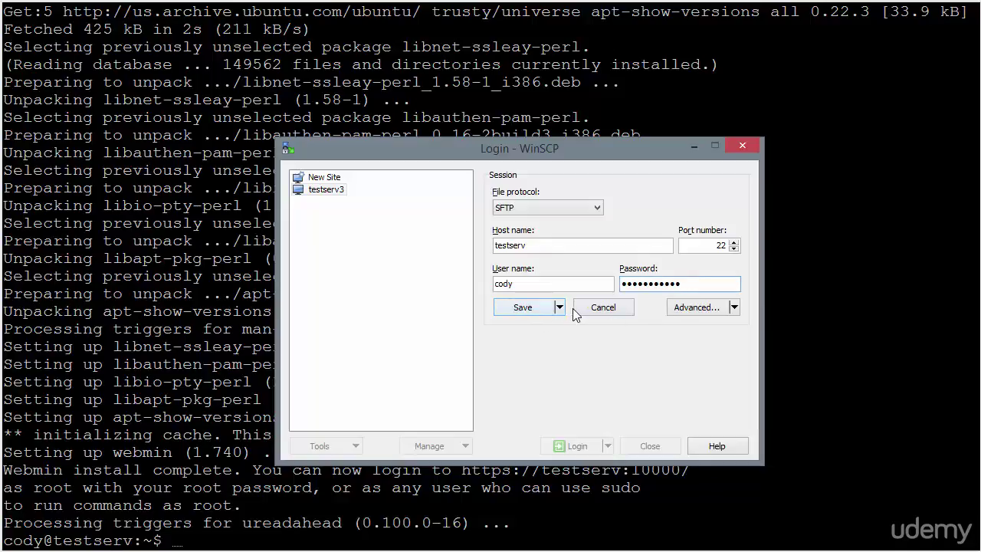
click(542, 308)
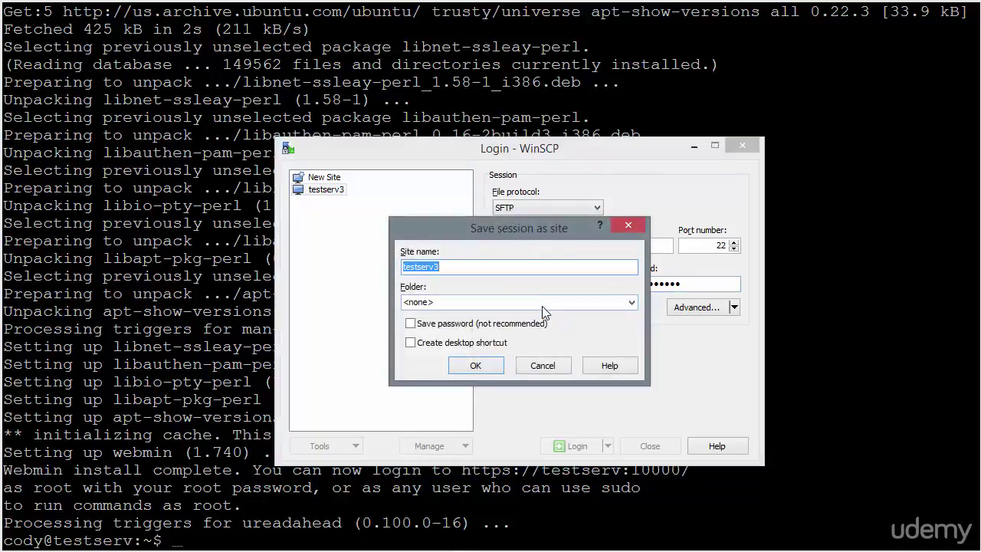
click(475, 365)
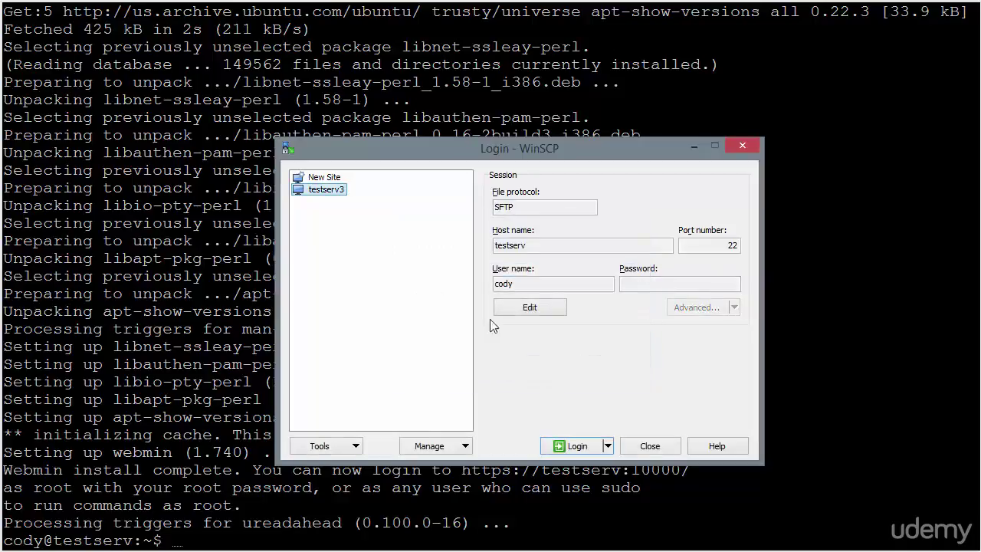
Log in to the saved testserv3 site by entering the account password.
double_click(335, 192)
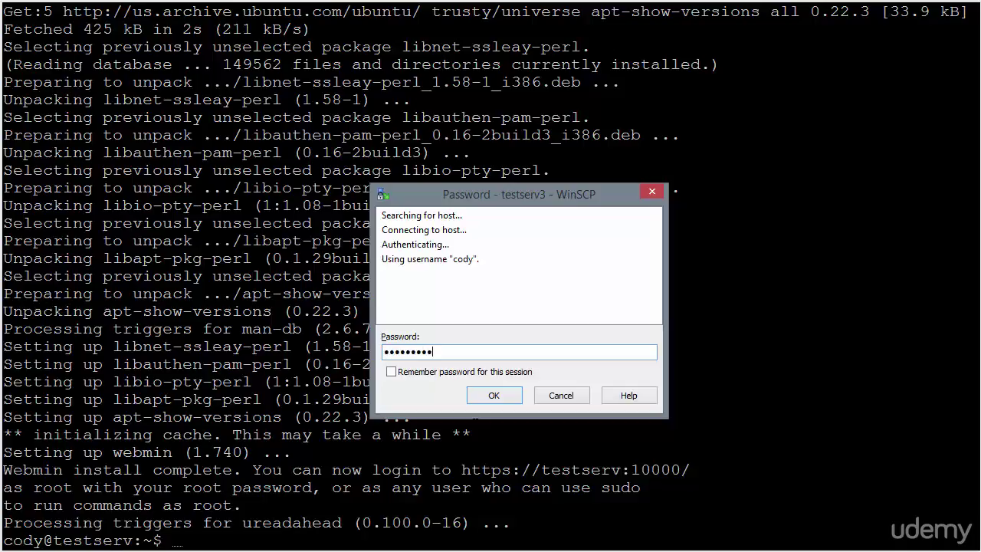
key(Return)
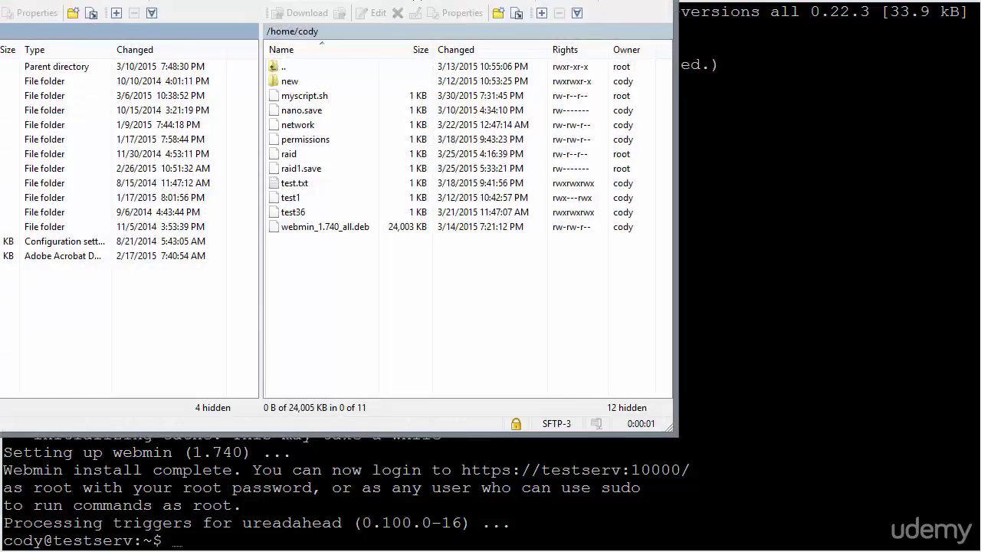
Reposition and widen the file manager window, and browse the remote directory to / <root>.
drag(432, 0, 599, 16)
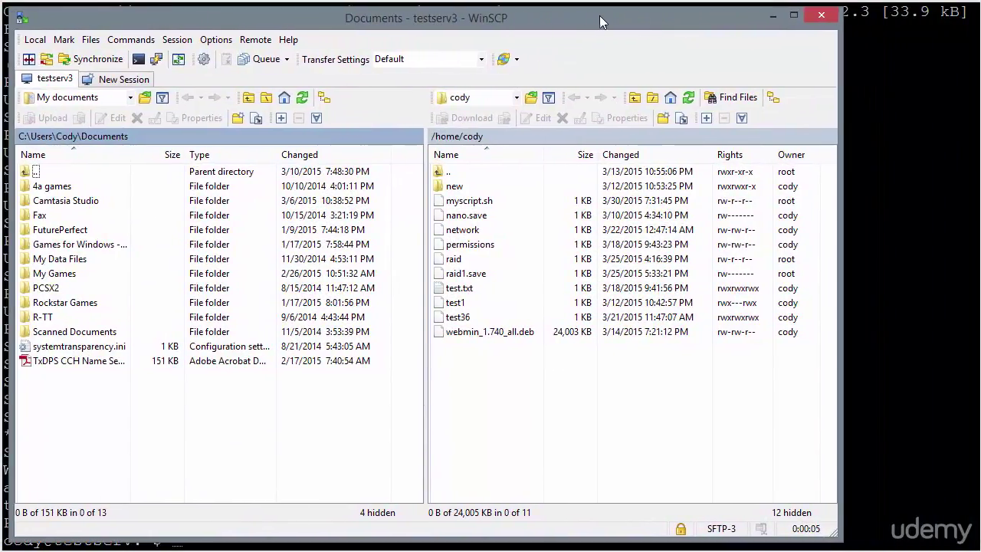
drag(841, 272, 969, 290)
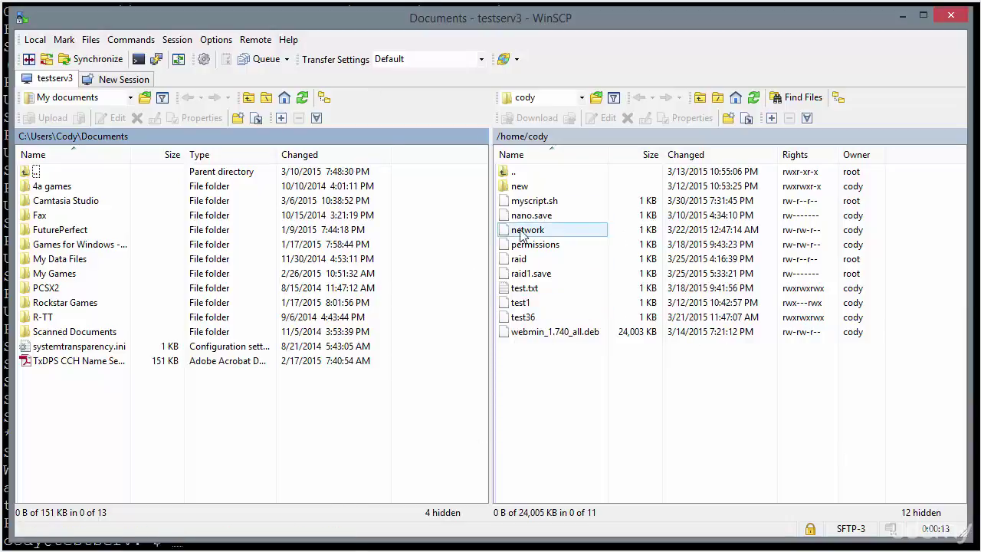
click(579, 97)
click(575, 121)
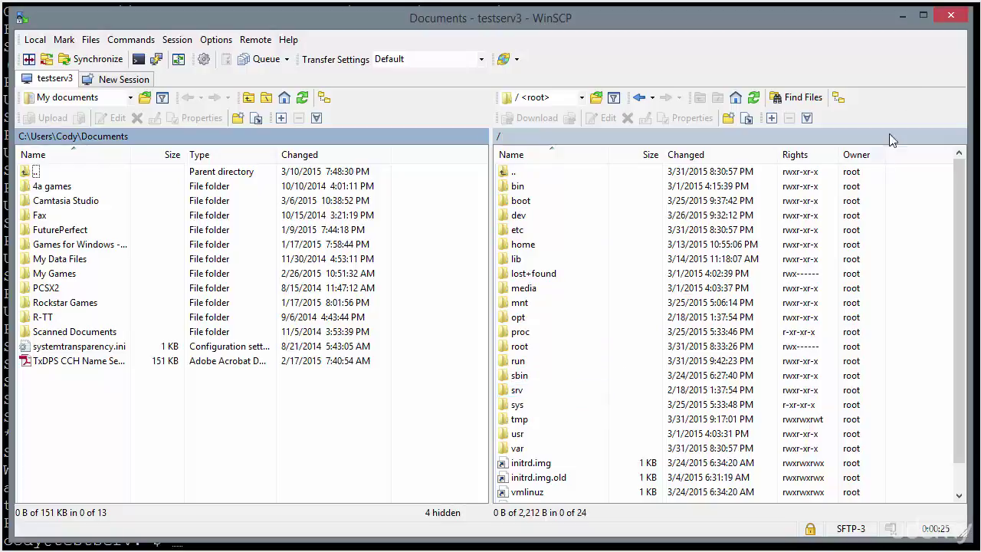
Switch to the server terminal, list the home directory with ls, and change to the root directory with cd /.
click(902, 15)
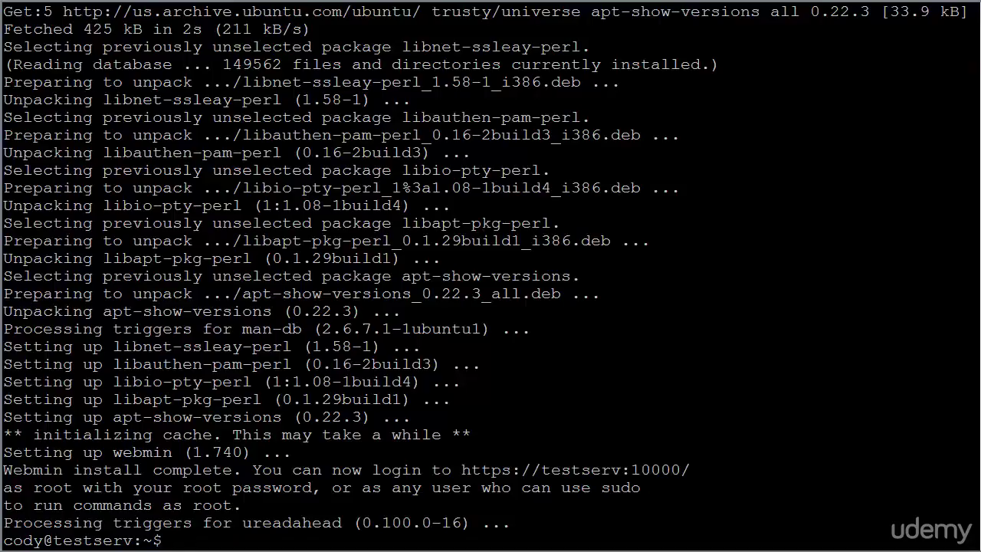
text(ls)
key(Return)
text(c)
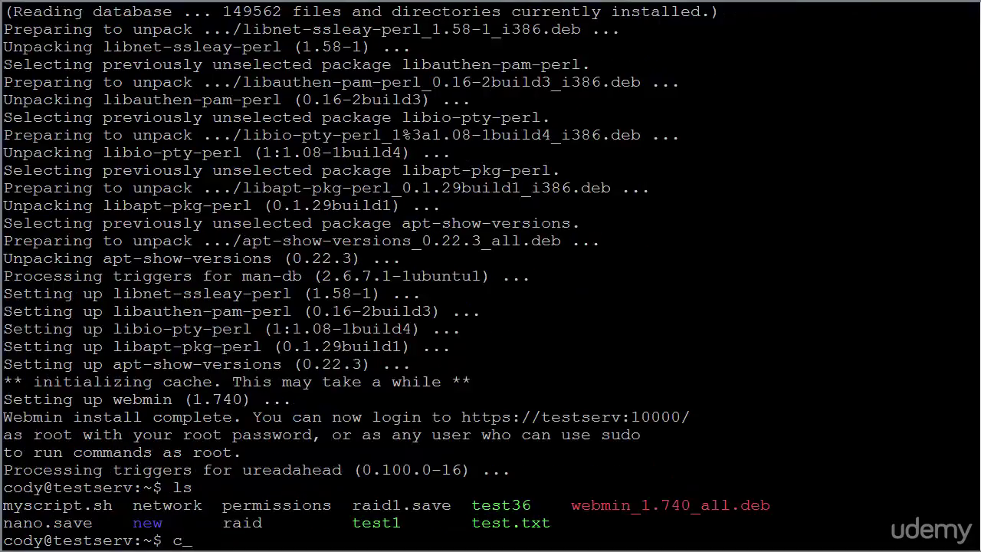
text(d /)
key(Return)
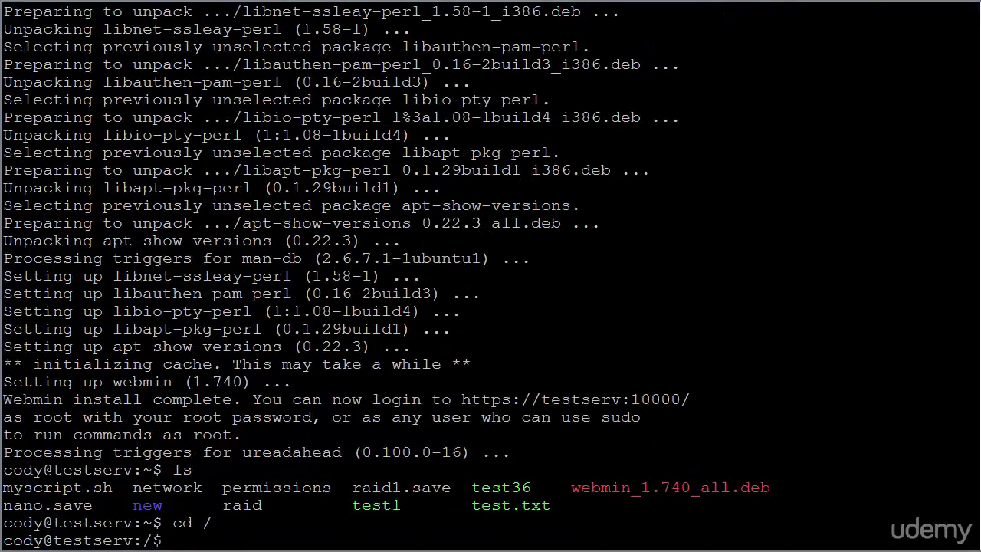
List the contents of the server's root directory with ls in the terminal, and return to the WinSCP window.
text(ls)
key(Return)
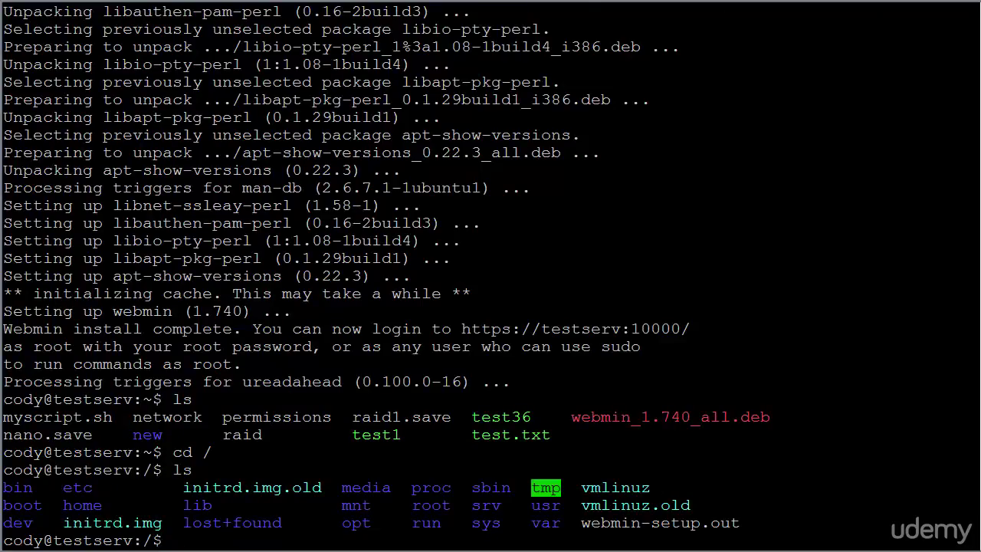
drag(973, 541, 13, 488)
click(13, 489)
key(alt+Tab)
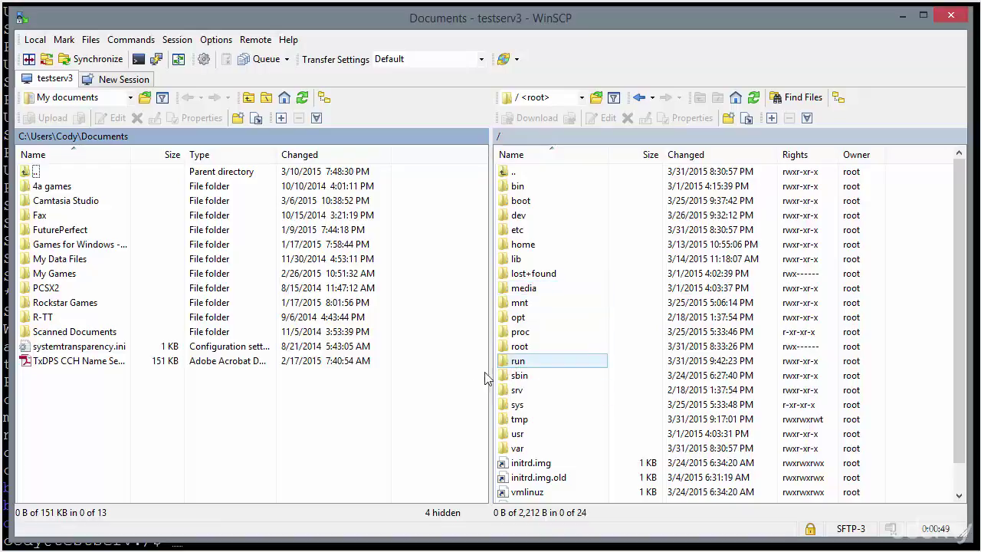
View the properties of the remote root folder, check its group, owner and permission settings, and close them without saving.
click(549, 350)
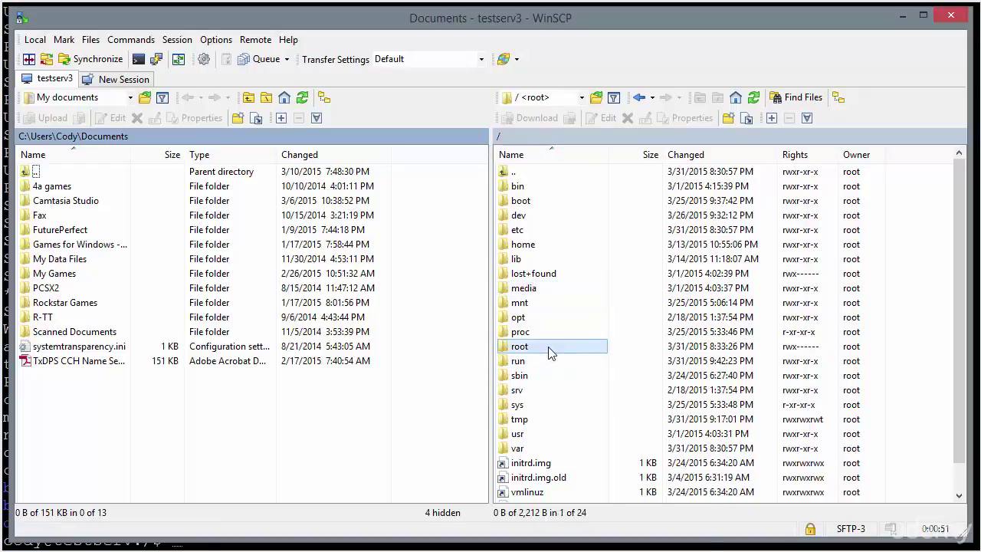
right_click(549, 350)
click(606, 544)
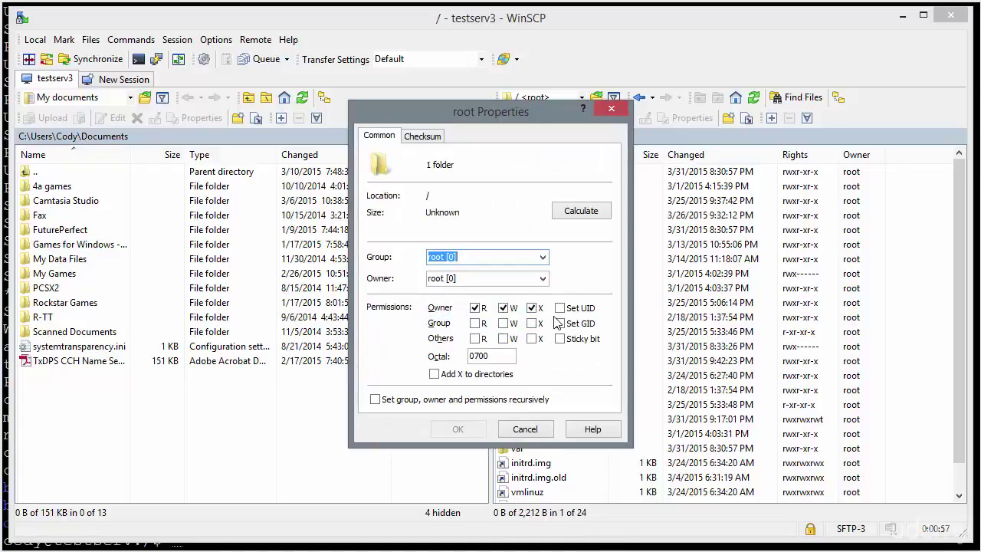
click(545, 259)
click(546, 260)
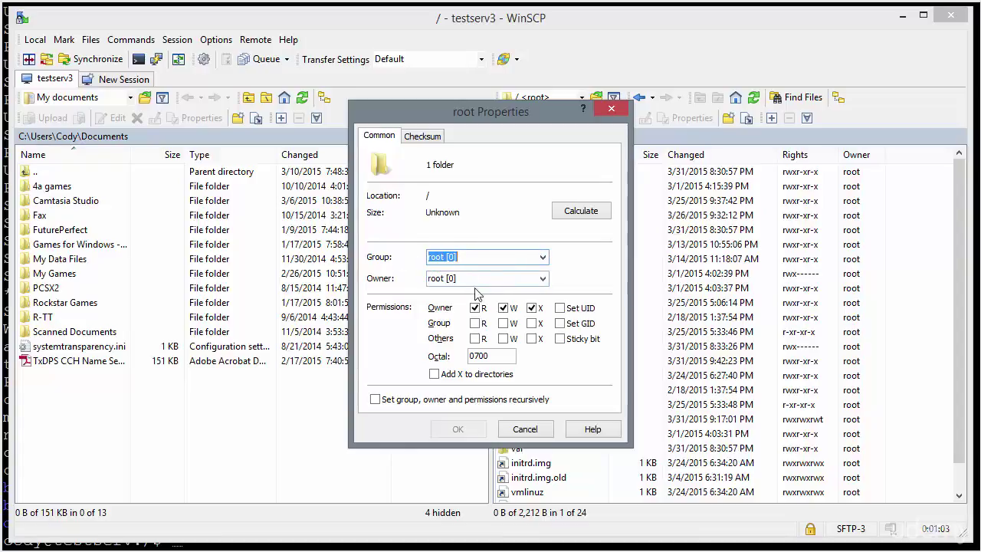
click(543, 279)
click(542, 280)
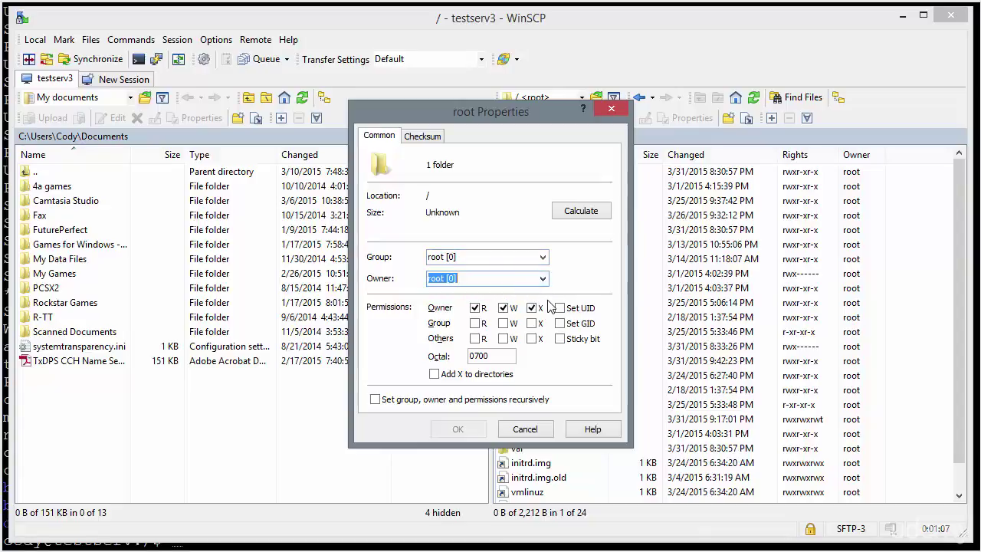
click(532, 307)
click(526, 428)
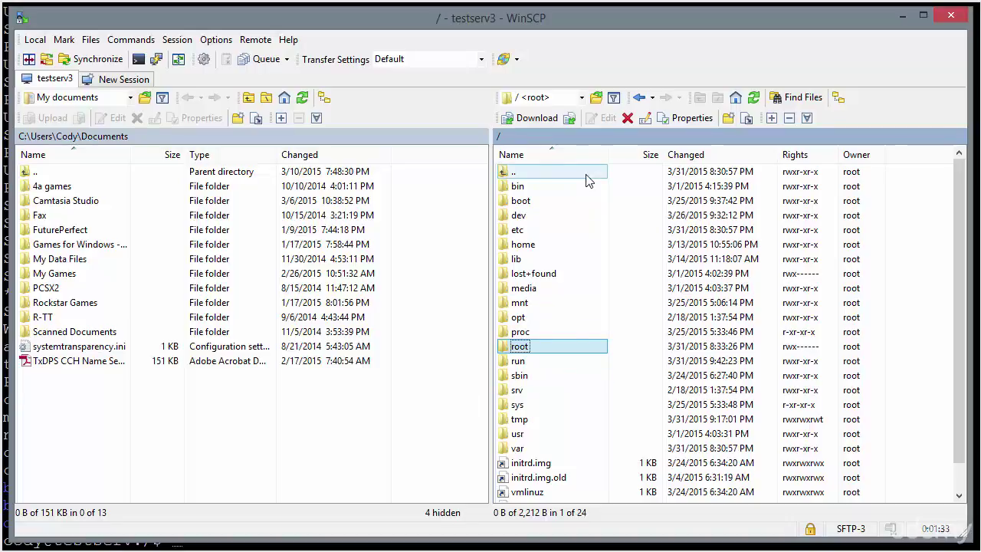
View the properties of the remote lost+found folder, close them without changes, and select the etc folder.
right_click(555, 282)
click(622, 480)
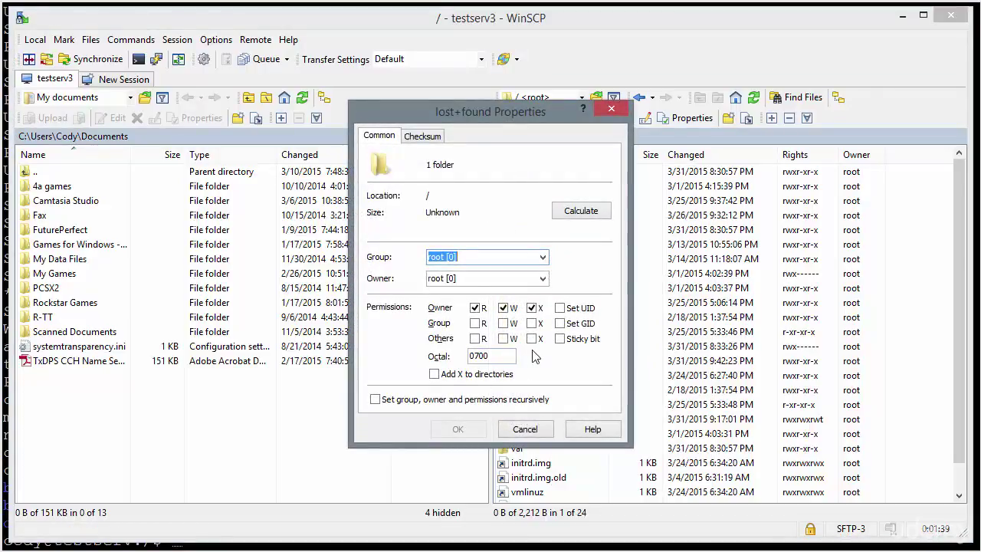
click(518, 431)
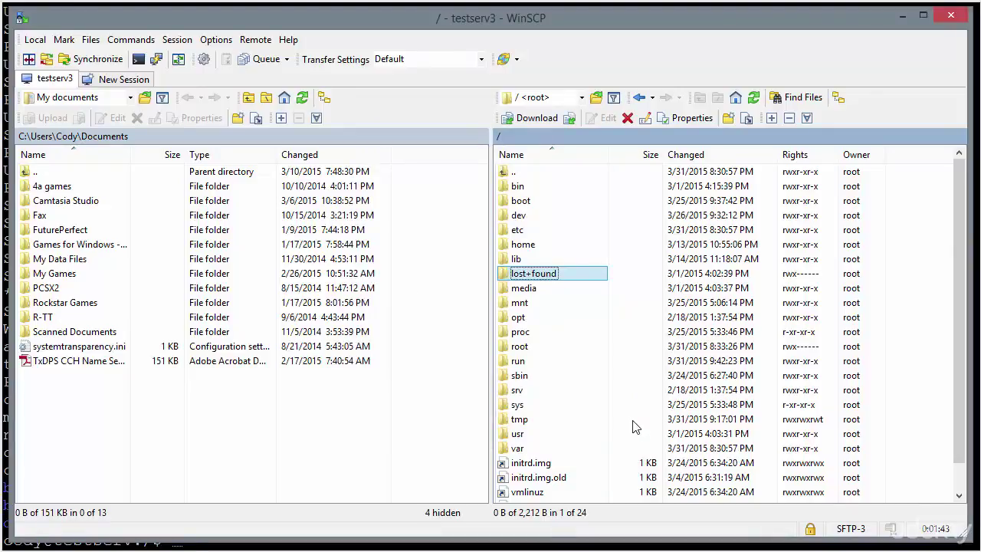
click(561, 245)
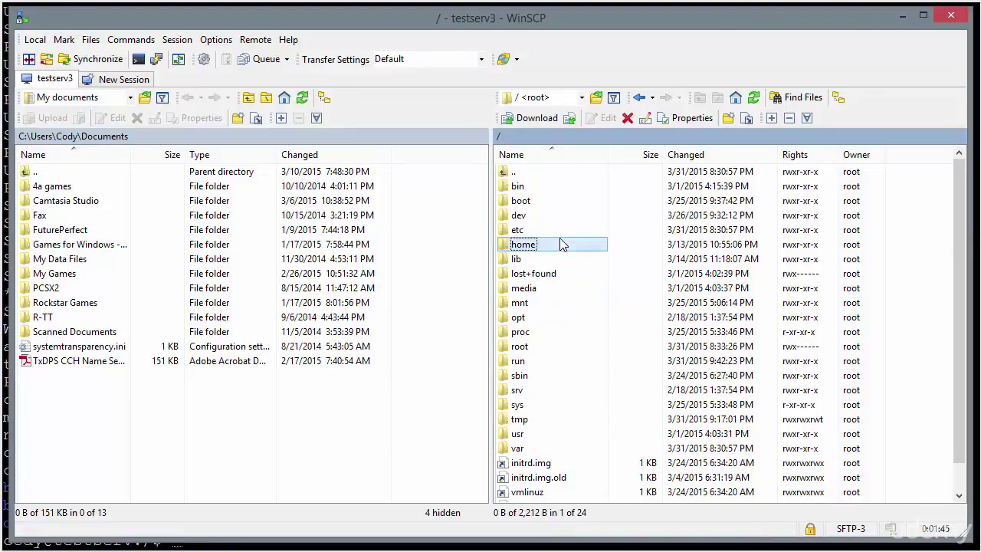
click(552, 229)
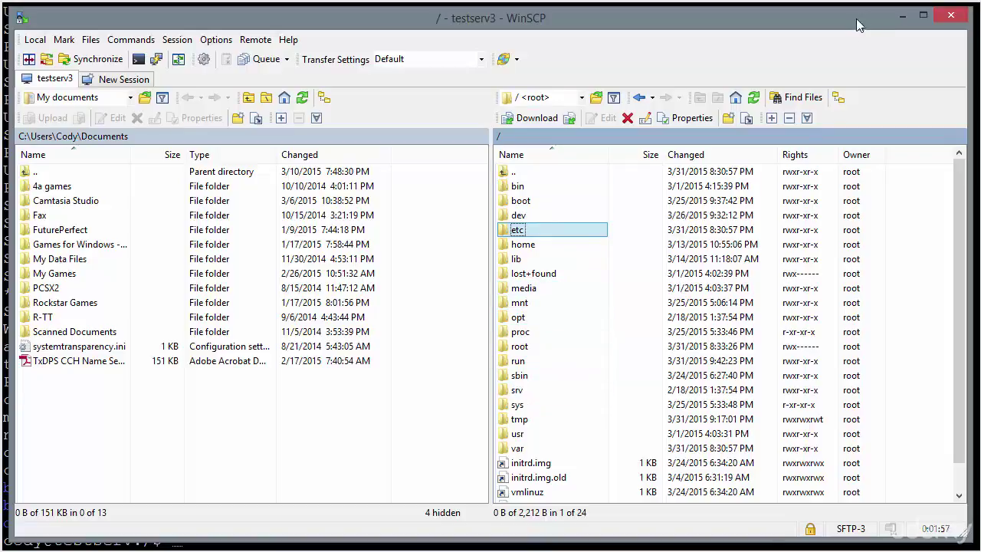
Minimize WinSCP to view the terminal listing, restore it, and browse the remote directory to the account's folder inside home.
click(901, 16)
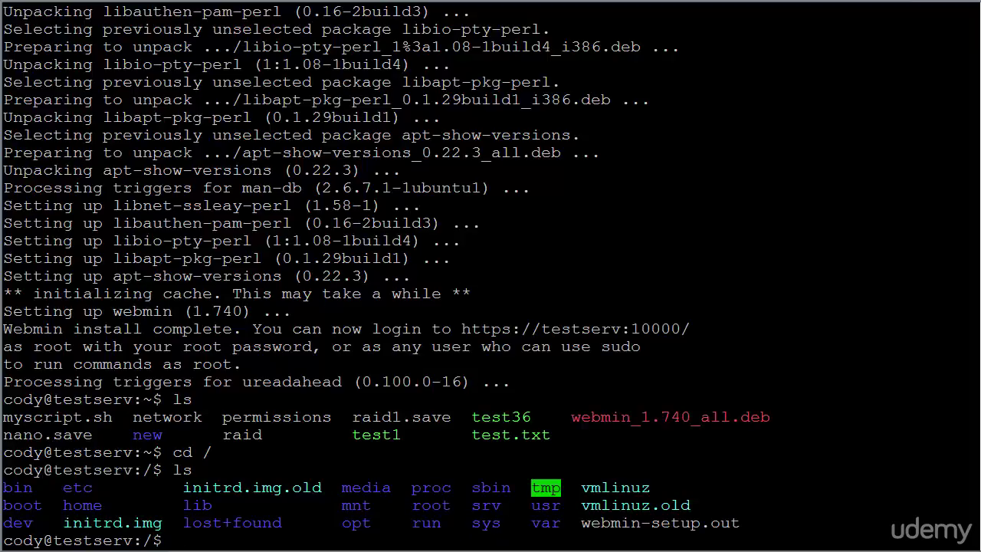
click(943, 550)
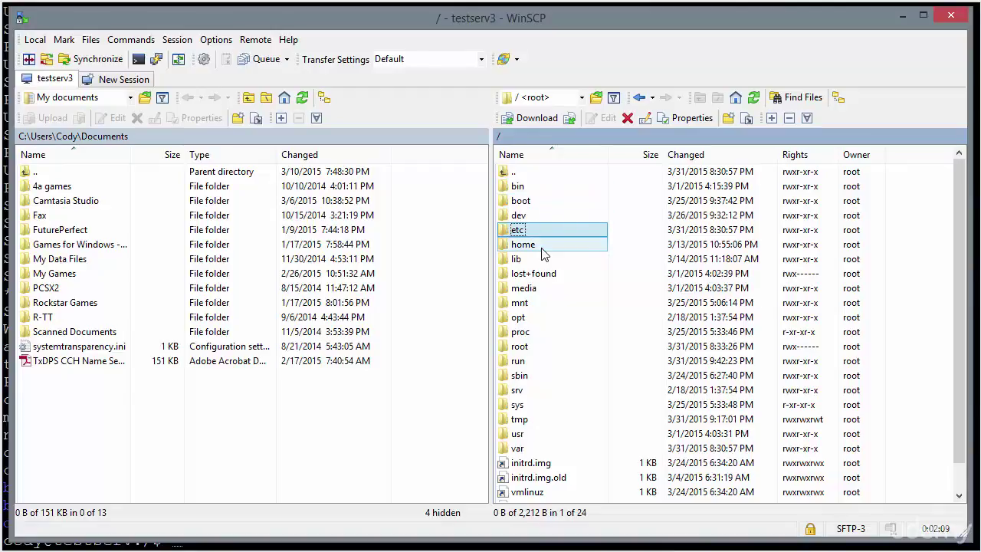
double_click(525, 243)
double_click(541, 191)
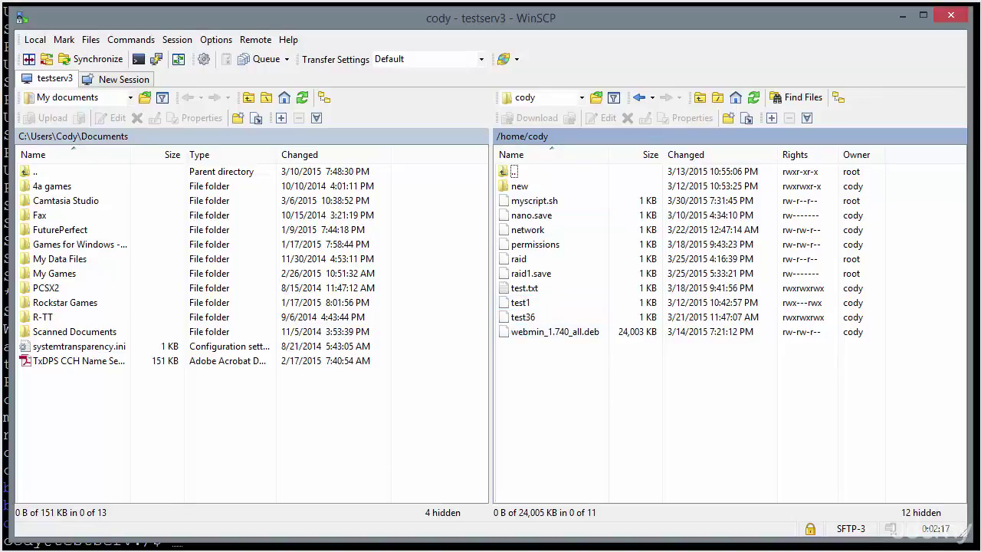
Open a File Explorer window on This PC, move it over WinSCP for comparison, and minimize it.
key(super+e)
drag(388, 68, 496, 20)
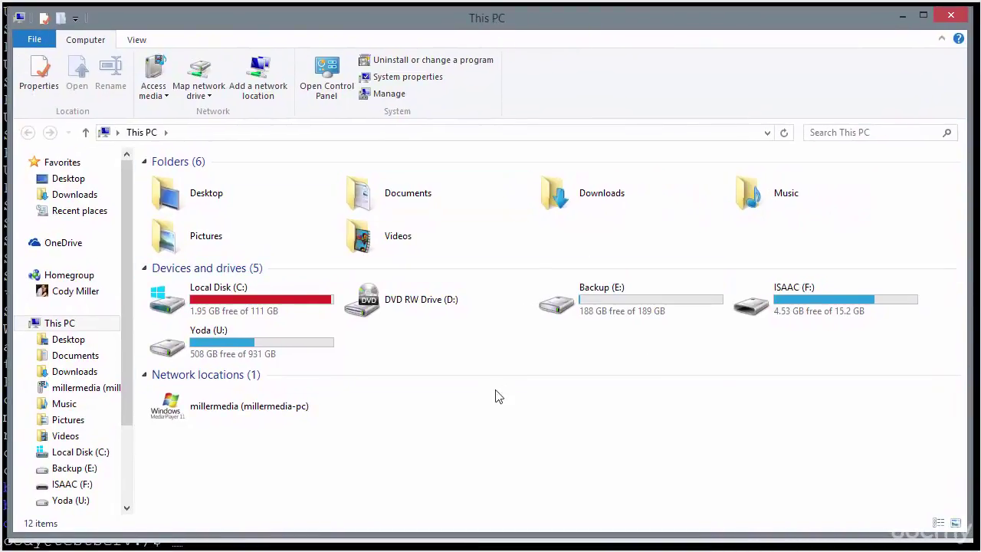
click(903, 16)
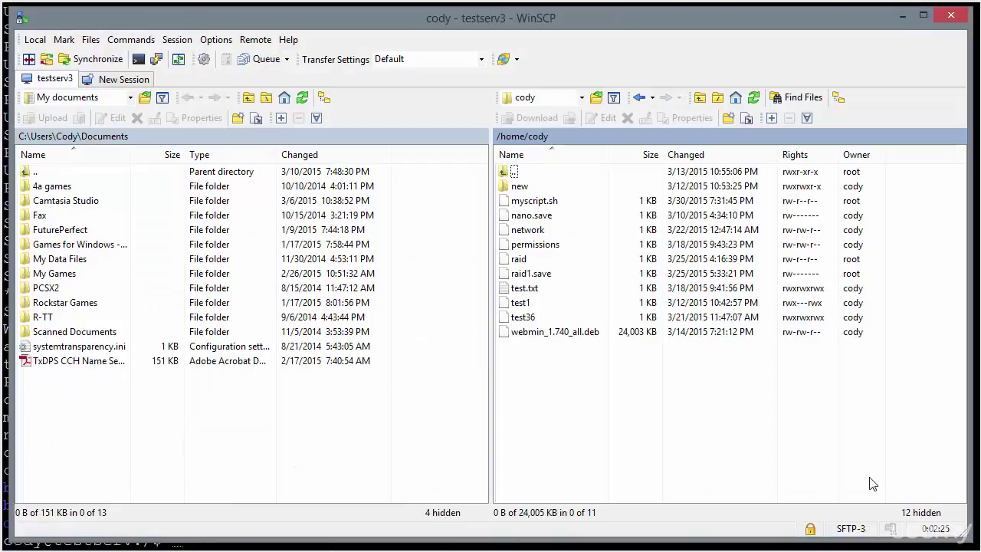